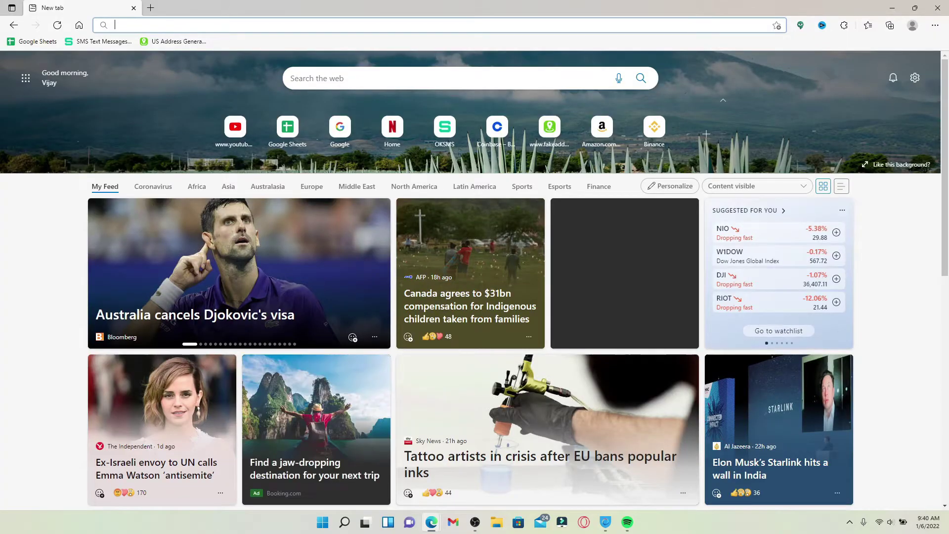
text(www)
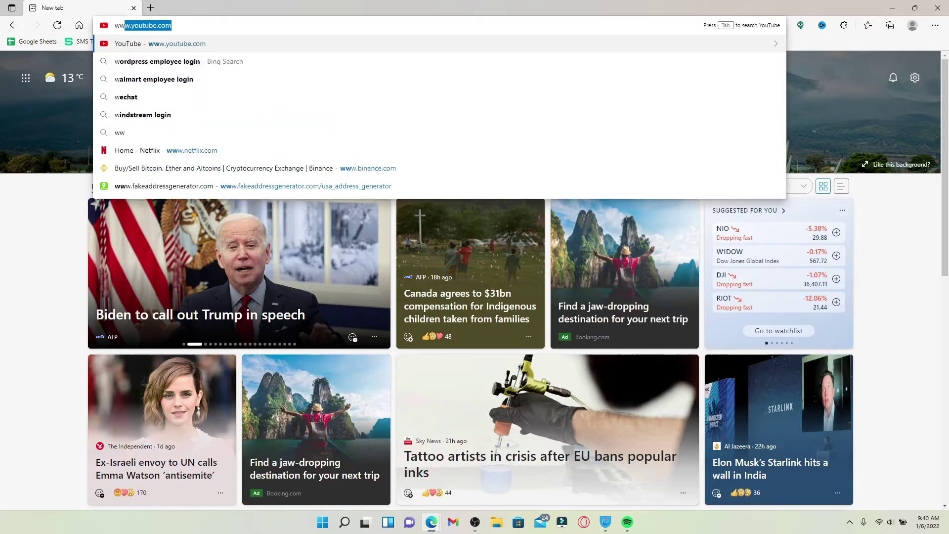
text(.eb)
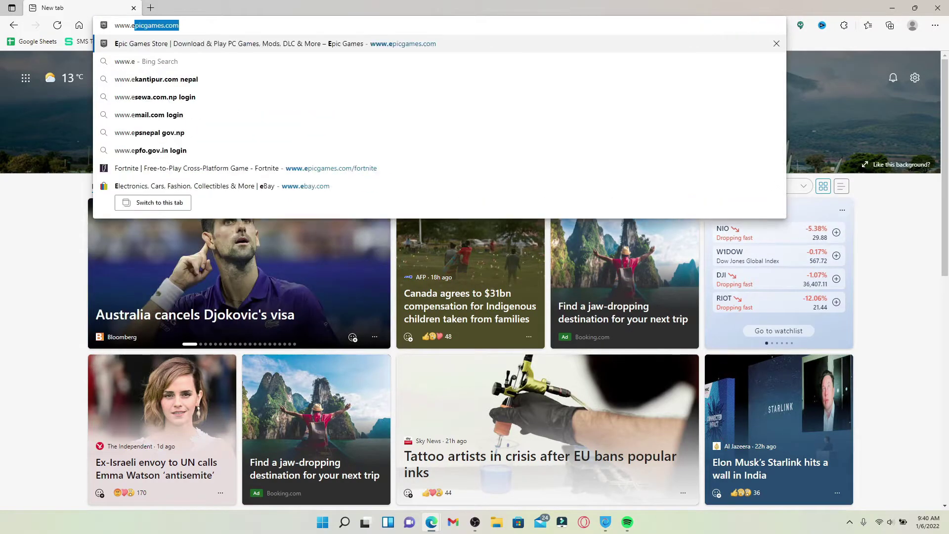
text(ay)
- Load ebay.com from the address bar
key(Return)
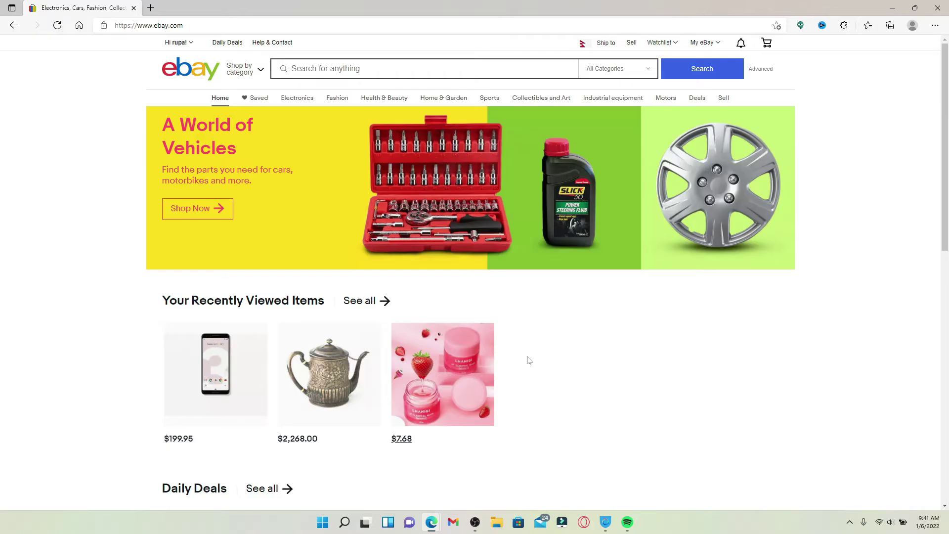
scroll(545, 390, down, 4)
scroll(545, 391, down, 3)
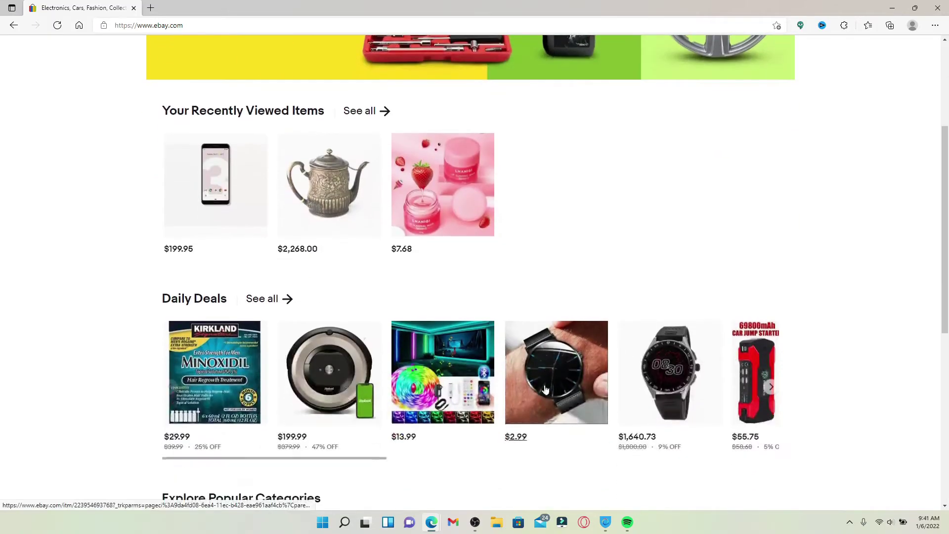
scroll(545, 390, down, 5)
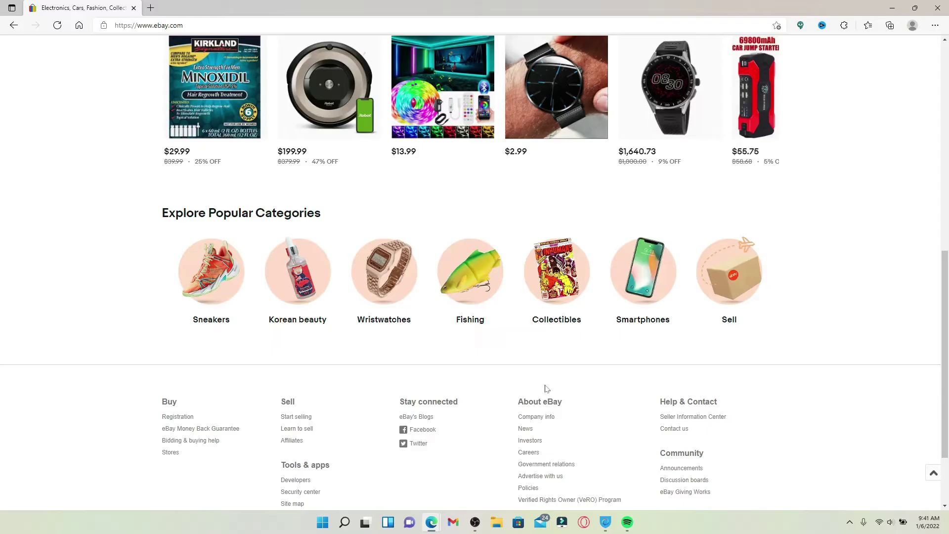
scroll(545, 387, up, 1)
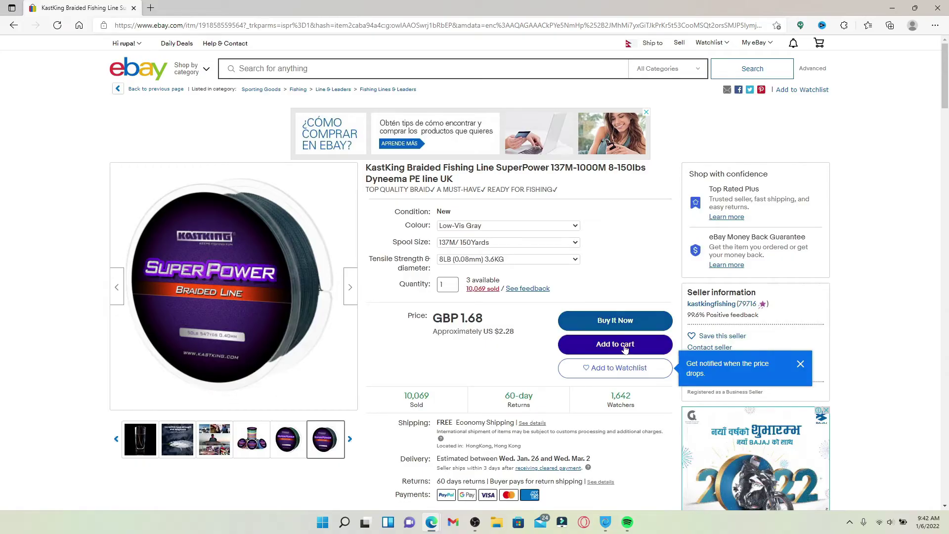
- Add the KastKing braided fishing line to the cart and go to checkout
click(615, 344)
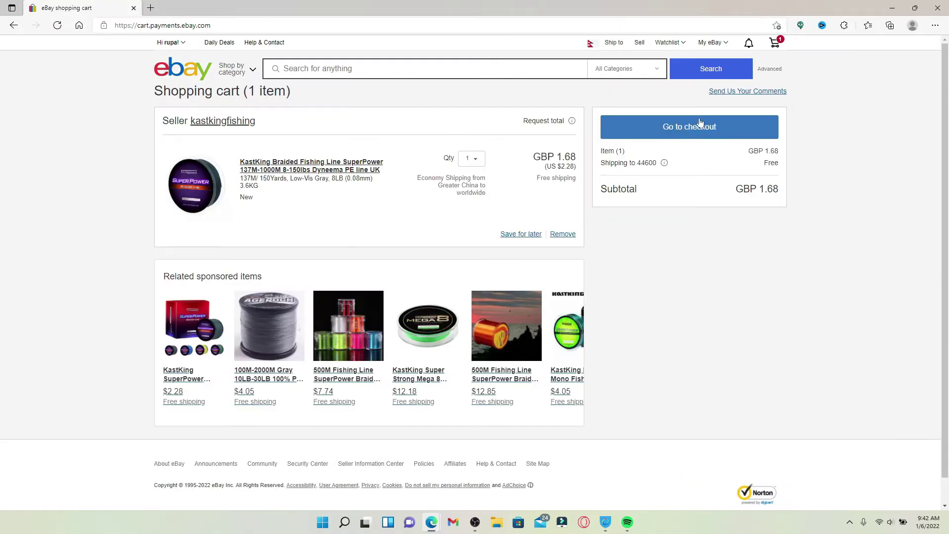
click(694, 132)
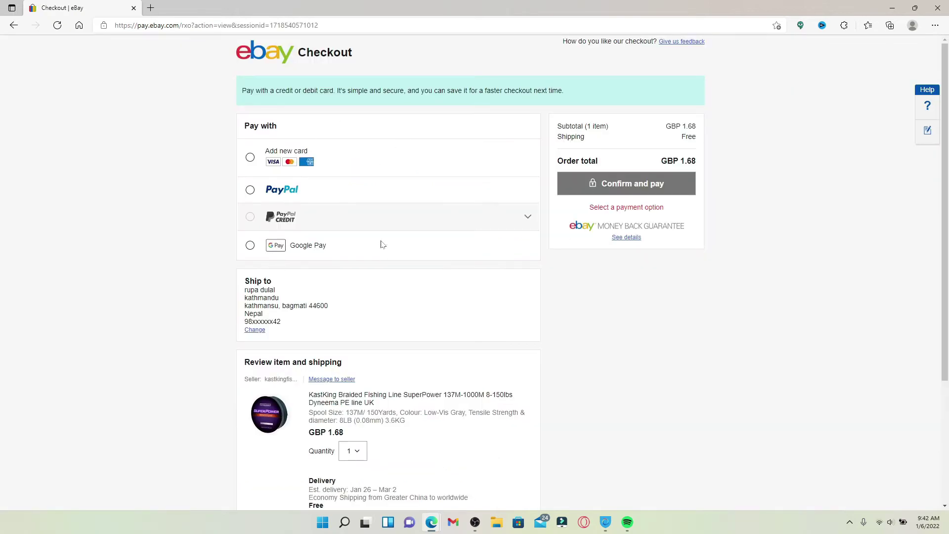
scroll(347, 248, down, 2)
scroll(297, 186, down, 1)
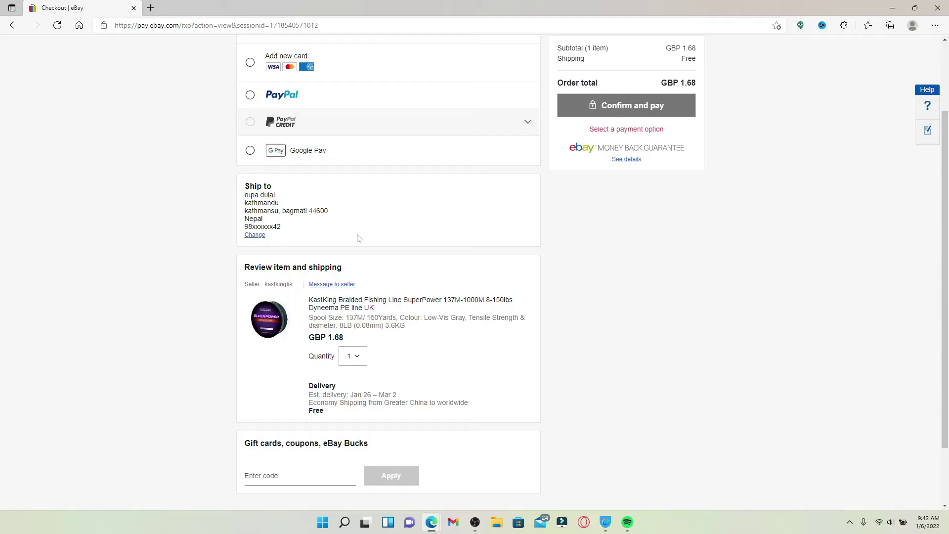
scroll(360, 237, up, 3)
scroll(359, 237, down, 5)
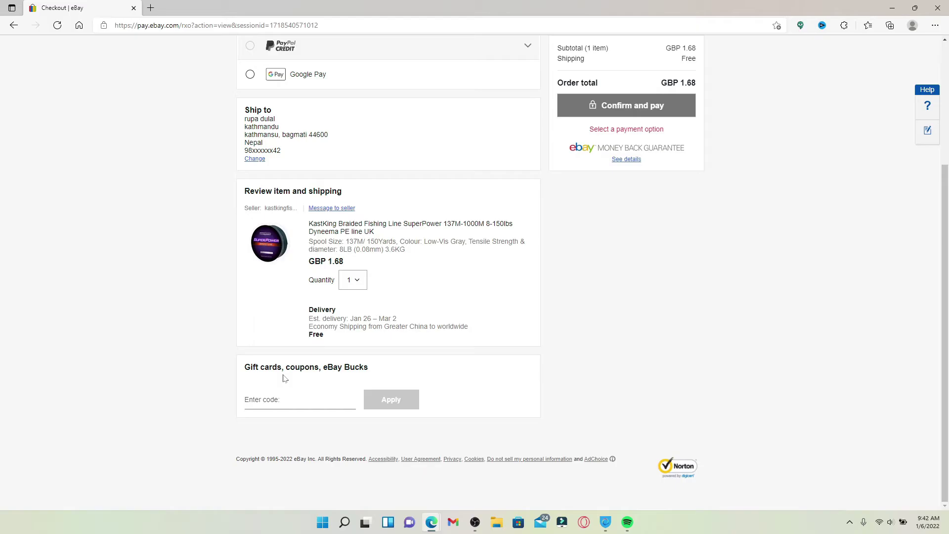
click(300, 399)
key(ctrl+v)
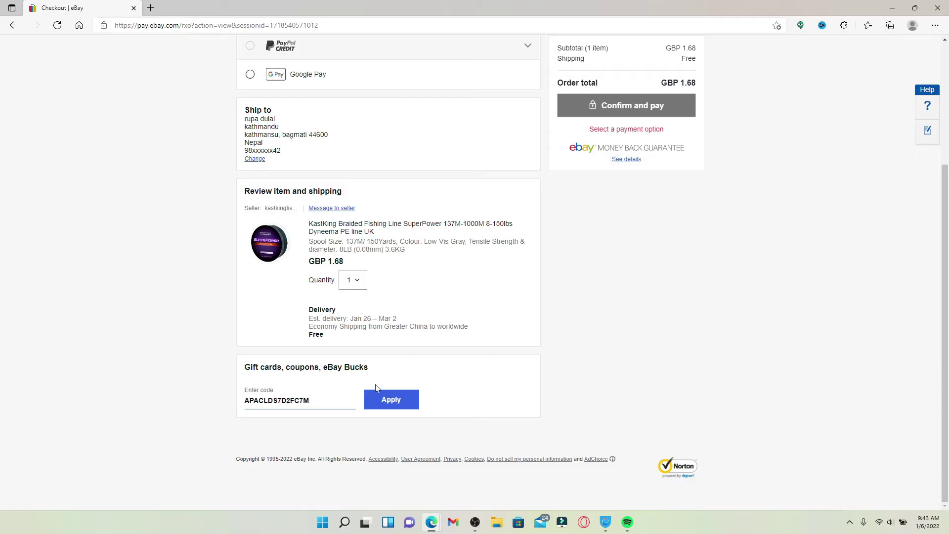
click(387, 401)
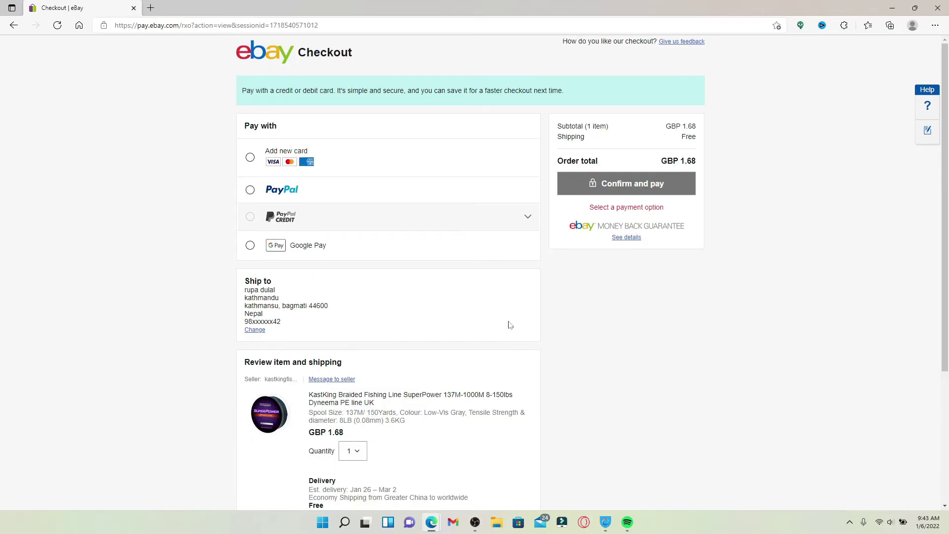
- Minimize the Edge window to show the Windows desktop
click(891, 8)
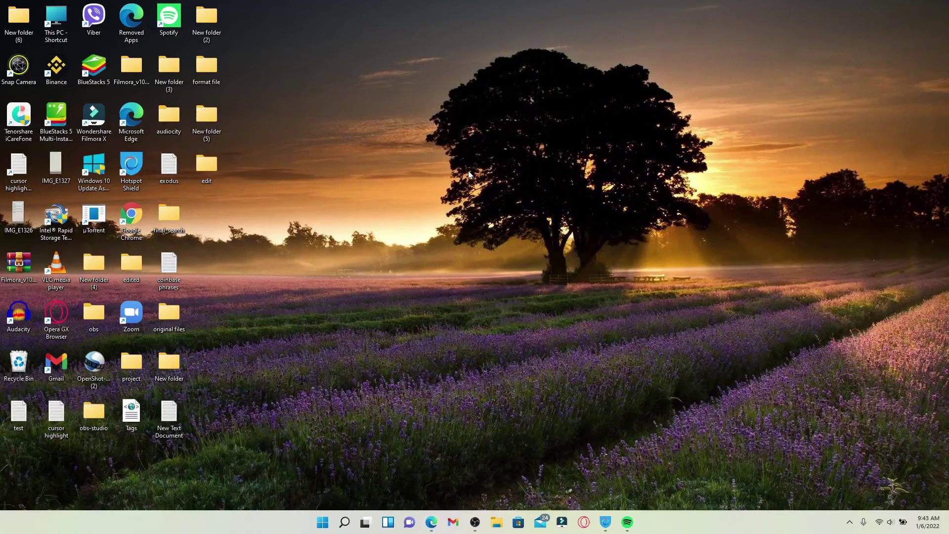